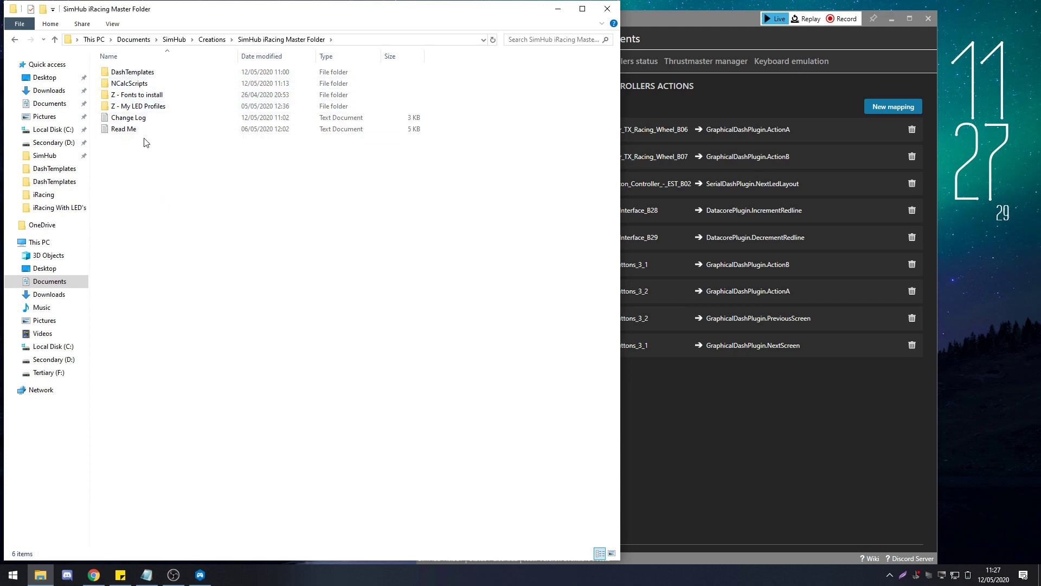
Open the 'iRacing Controls - Do Not Replace This File' script from NCalcScripts in Notepad.
{"action": "double_click", "coordinate": [134, 87]}
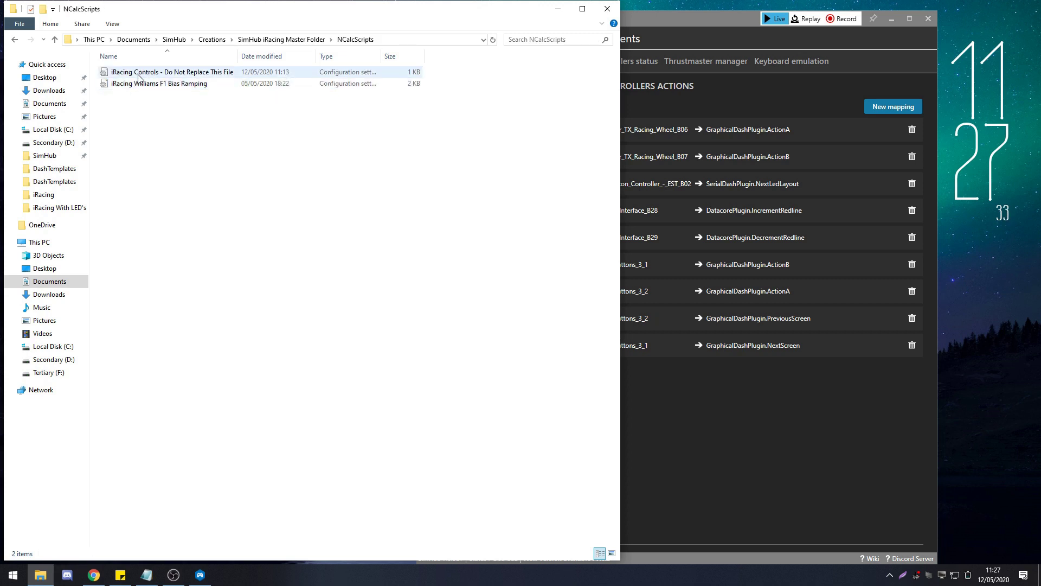
{"action": "double_click", "coordinate": [138, 75]}
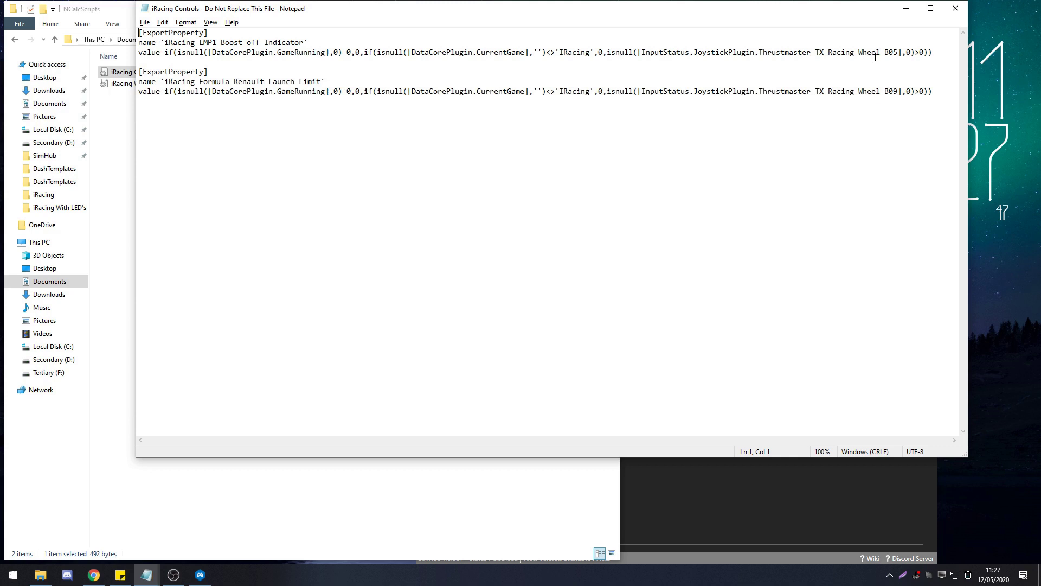
Start a new SimHub controller mapping, test Left Ctrl detection, then cancel without saving.
{"action": "left_click", "coordinate": [685, 506]}
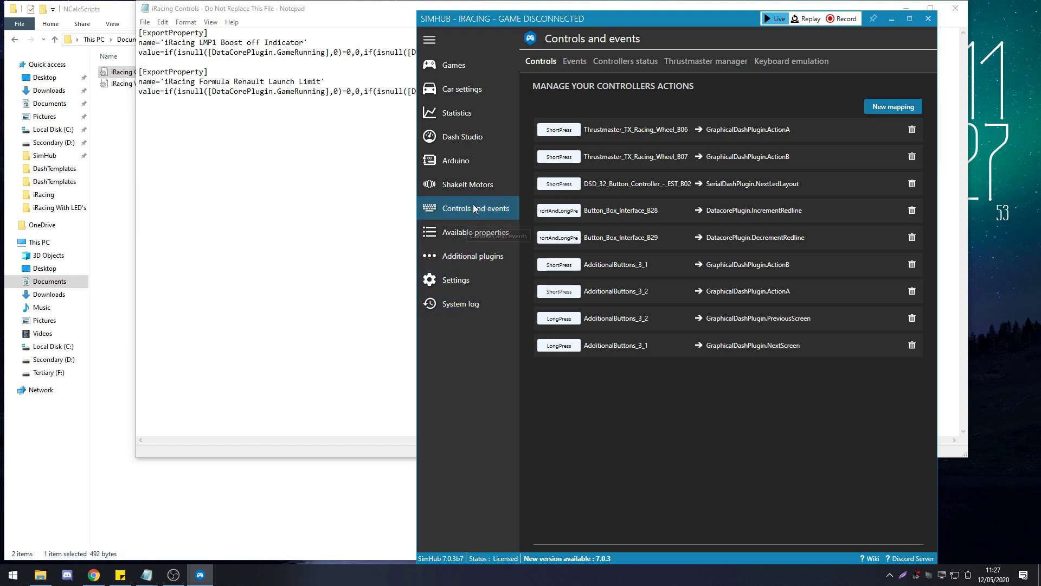
{"action": "left_click", "coordinate": [884, 107]}
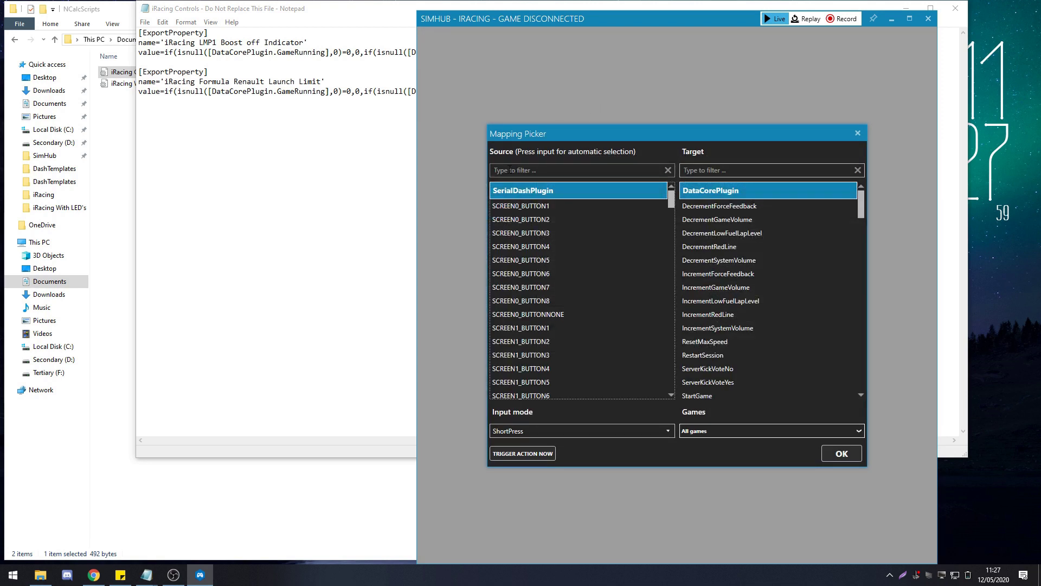
{"action": "left_click", "coordinate": [510, 170]}
{"action": "key", "text": "ctrl"}
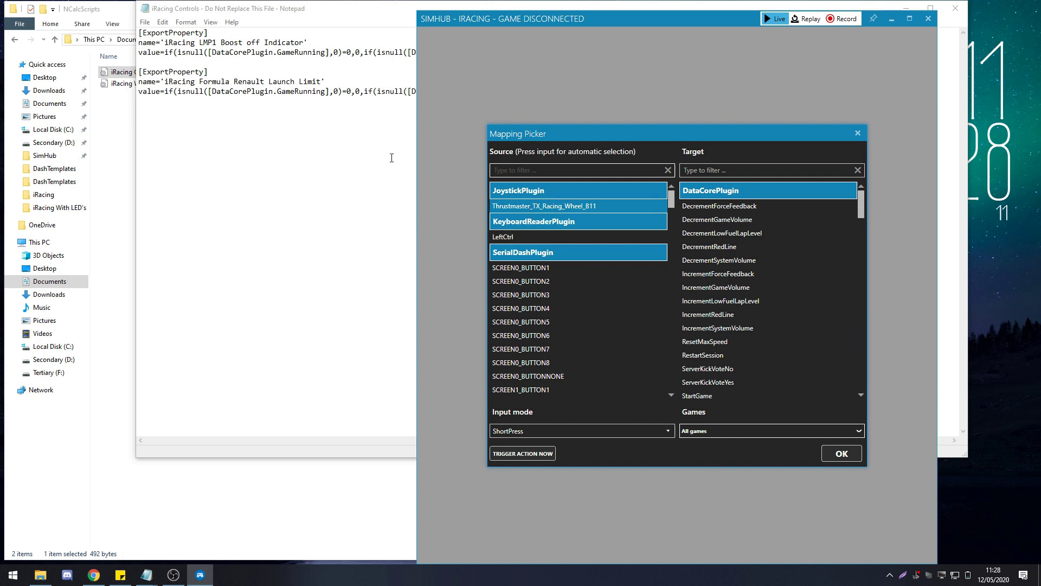
{"action": "left_click", "coordinate": [292, 10]}
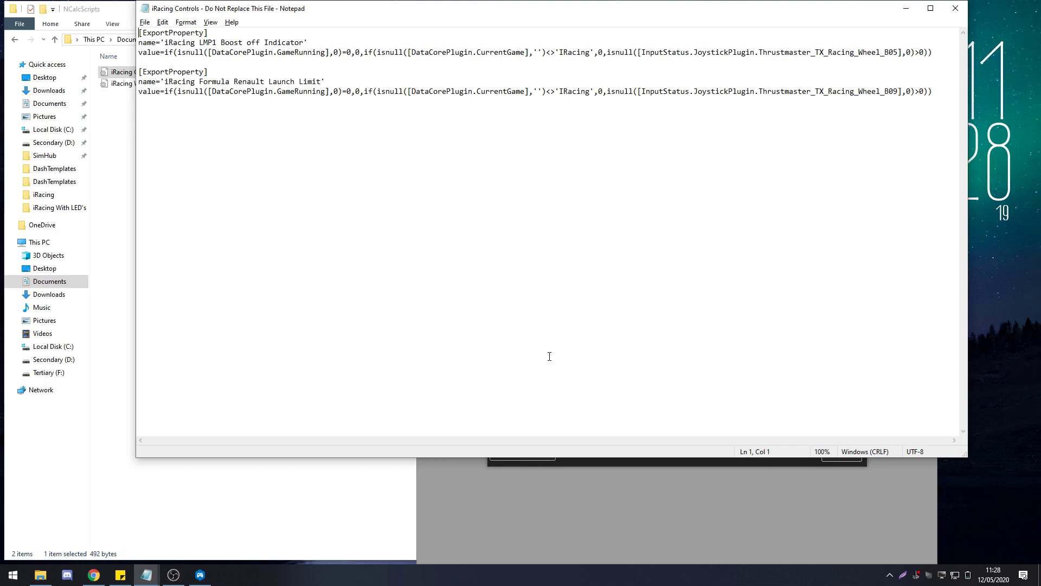
{"action": "left_click", "coordinate": [501, 515]}
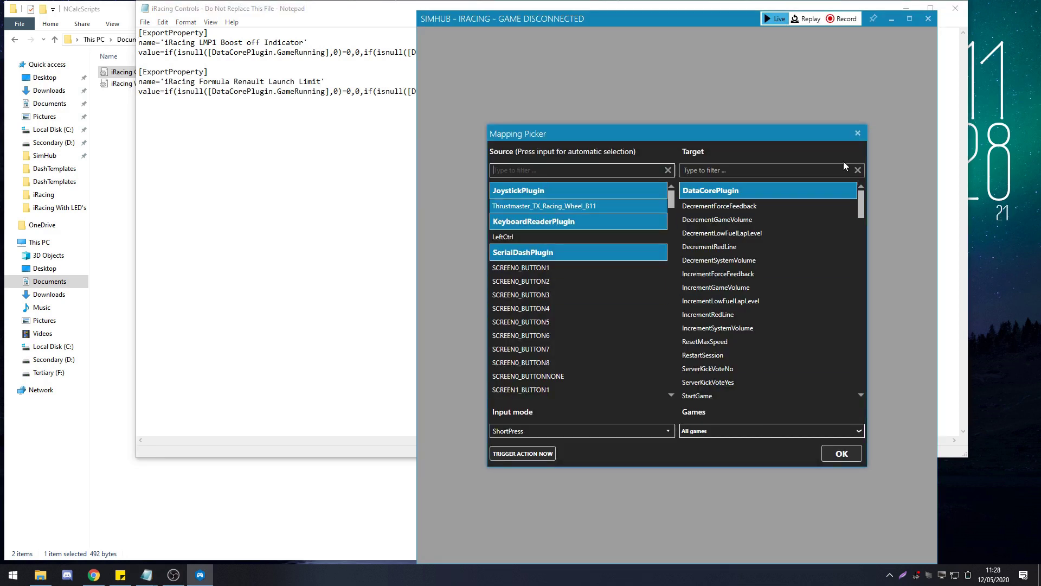
{"action": "left_click", "coordinate": [857, 133]}
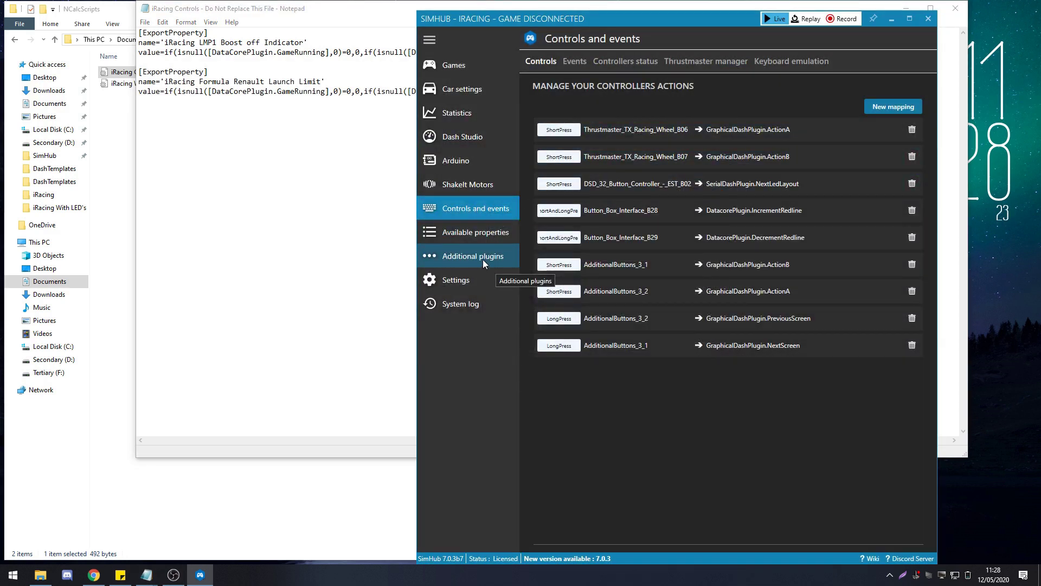
Filter available properties by 'thrust' and copy the Wheel_B06 button property name.
{"action": "left_click", "coordinate": [470, 242]}
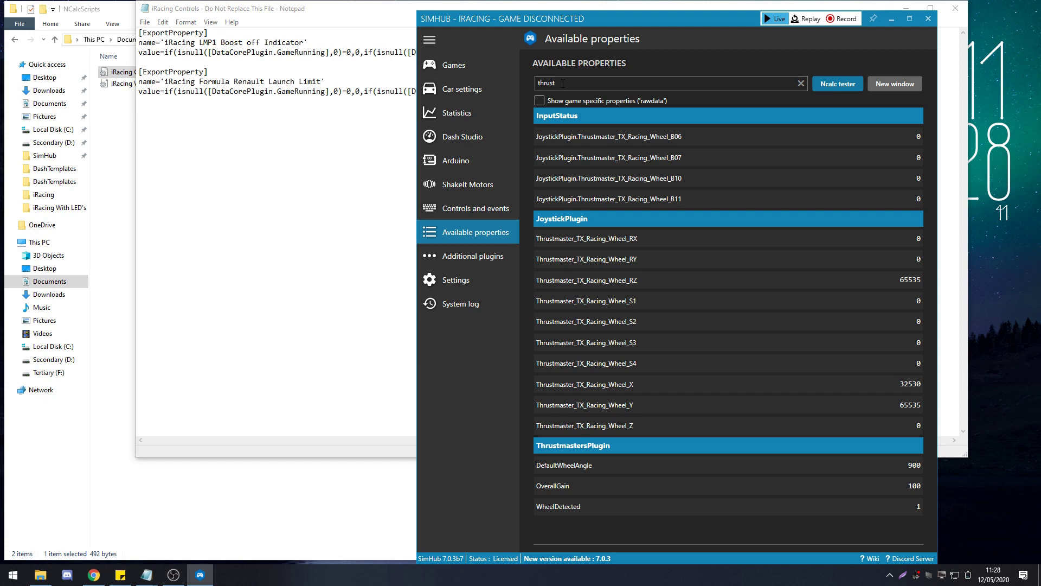
{"action": "right_click", "coordinate": [600, 135]}
{"action": "left_click", "coordinate": [616, 145]}
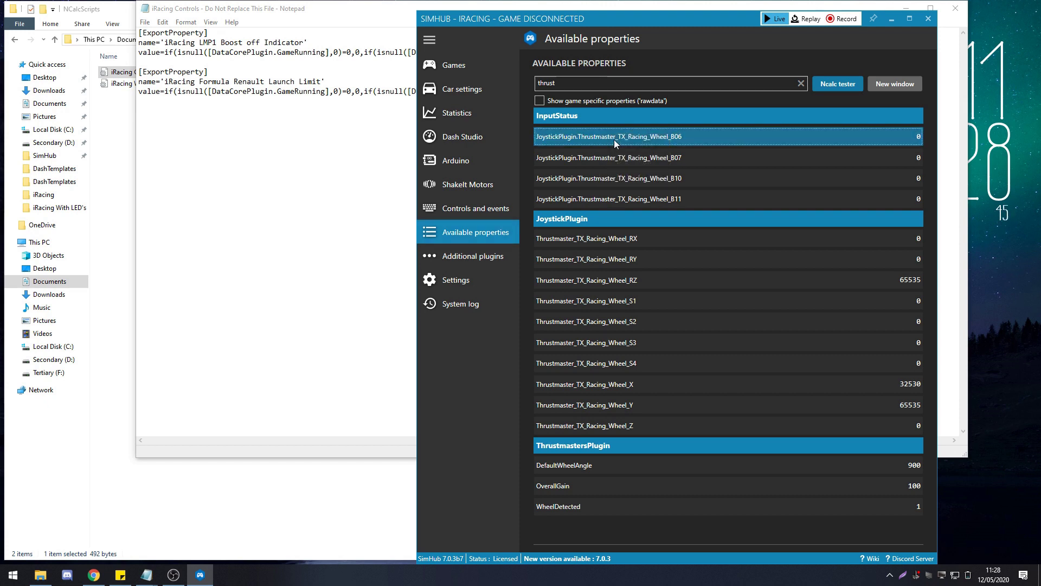
{"action": "right_click", "coordinate": [614, 139]}
{"action": "left_click", "coordinate": [632, 148]}
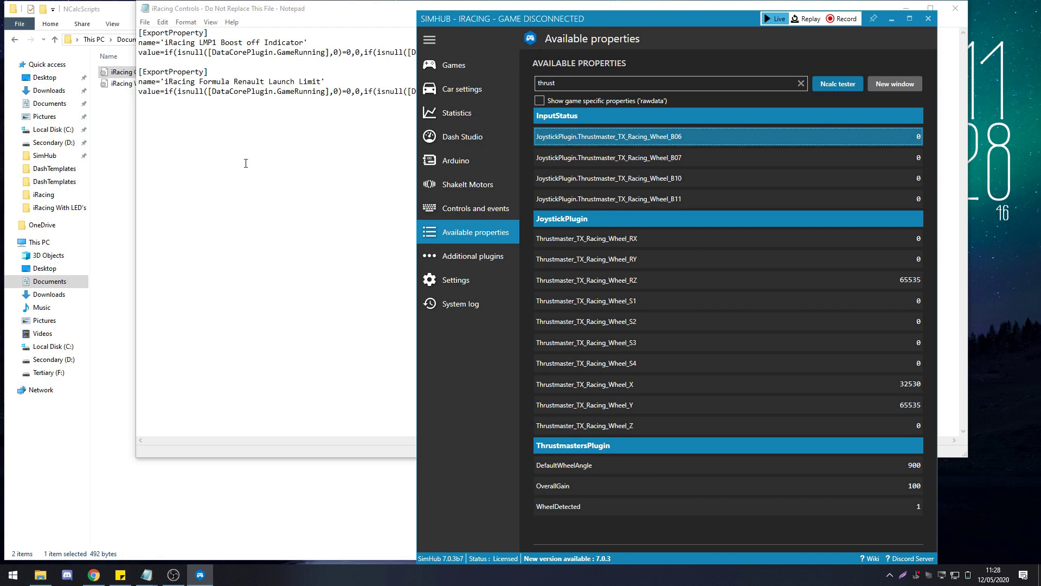
Paste the copied B06 property name over line 7's wheel input, then undo the change.
{"action": "left_click", "coordinate": [314, 112]}
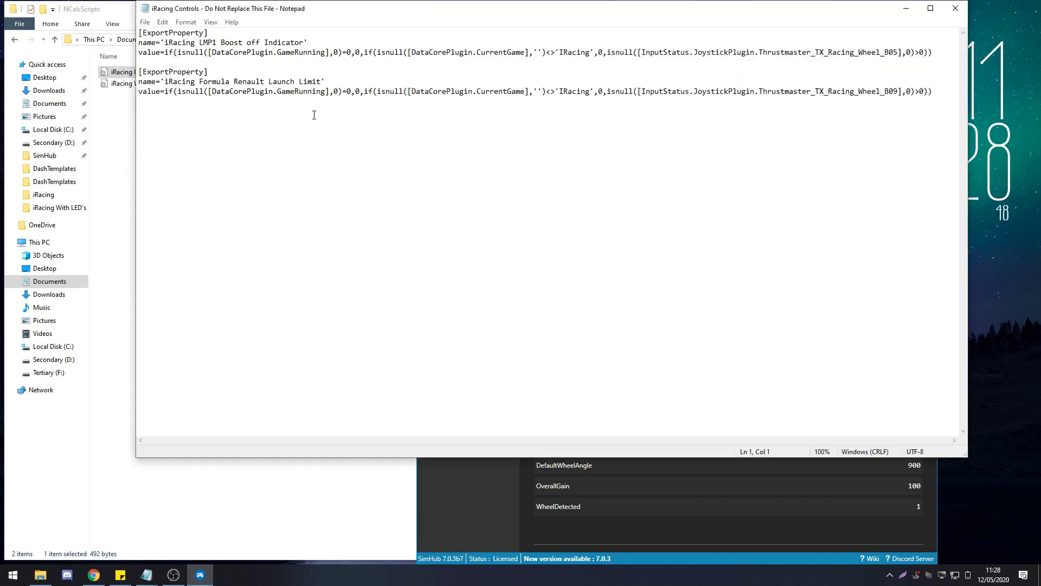
{"action": "left_click", "coordinate": [657, 92], "text": "shift"}
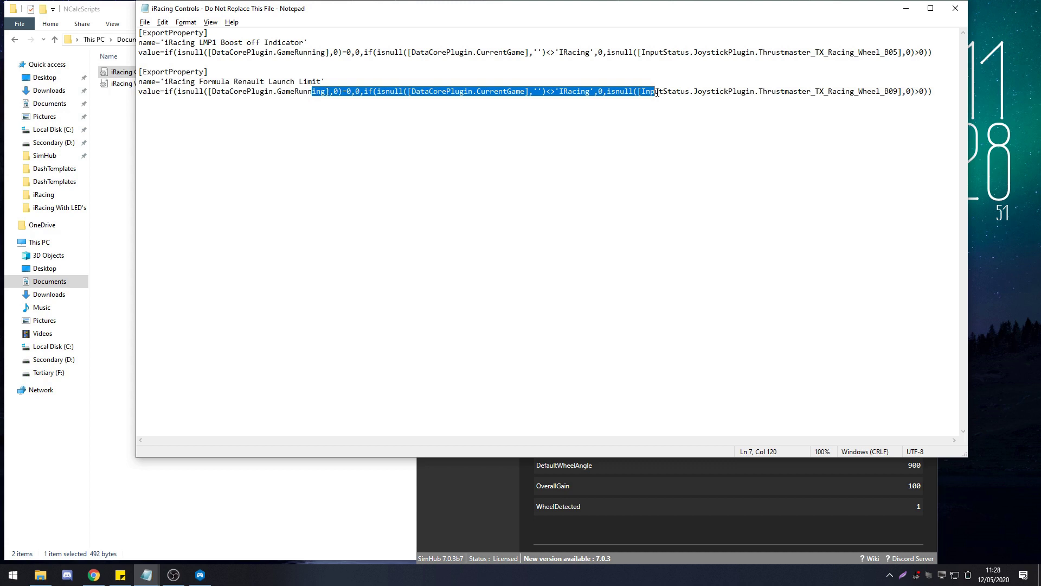
{"action": "left_click", "coordinate": [657, 93]}
{"action": "left_click_drag", "start_coordinate": [642, 92], "coordinate": [898, 92]}
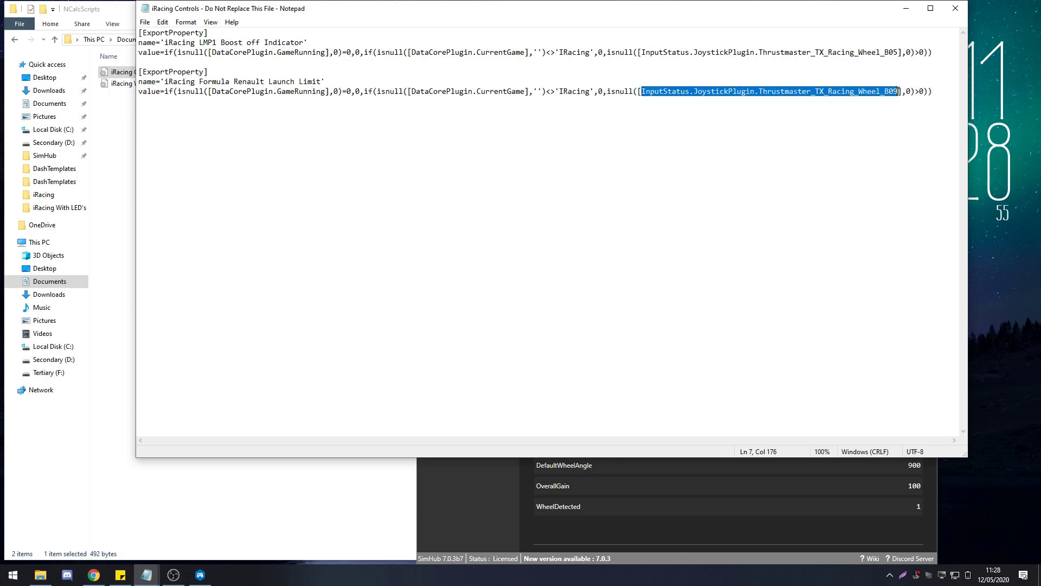
{"action": "type", "text": "InputStatus.JoystickPlugin.Thrustmaster_TX_Racing_Wheel_B05"}
{"action": "key", "text": "BackSpace"}
{"action": "type", "text": "6"}
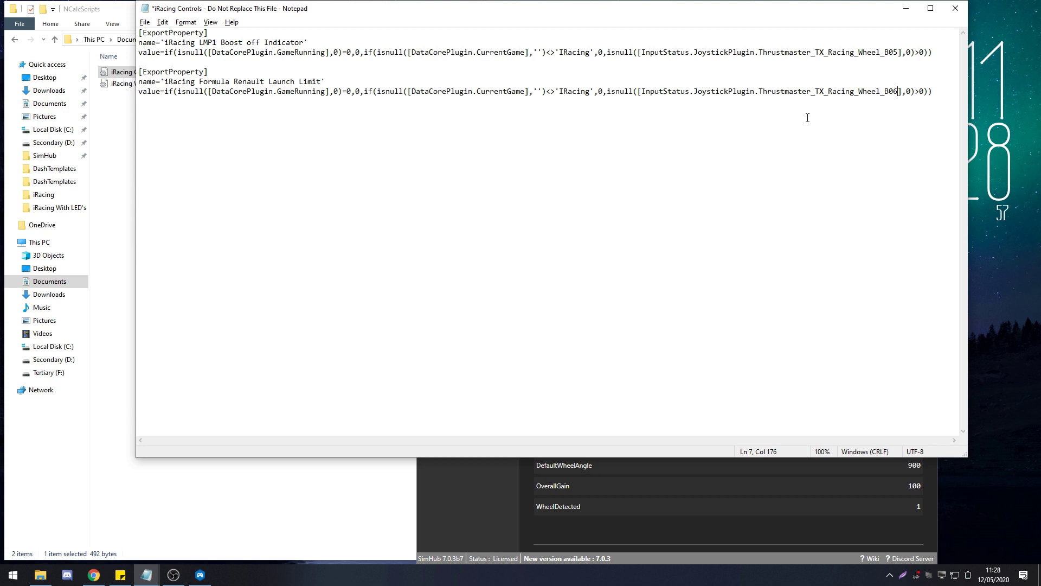
{"action": "key", "text": "ctrl+z"}
{"action": "left_click", "coordinate": [643, 142]}
Save the iRacing Controls script with the Launch Limit line still on button B09.
{"action": "left_click", "coordinate": [483, 478]}
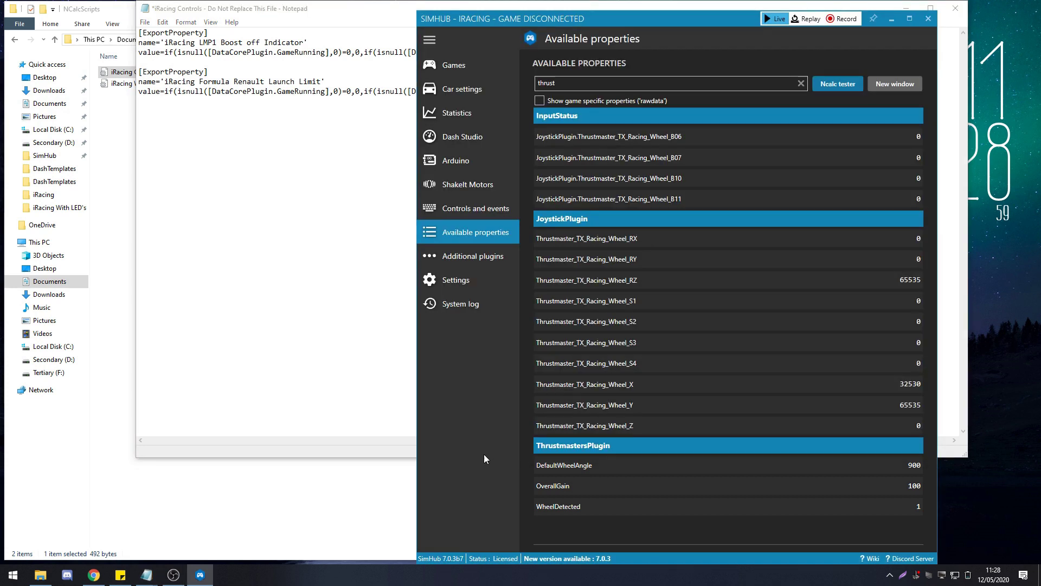
{"action": "left_click", "coordinate": [145, 21]}
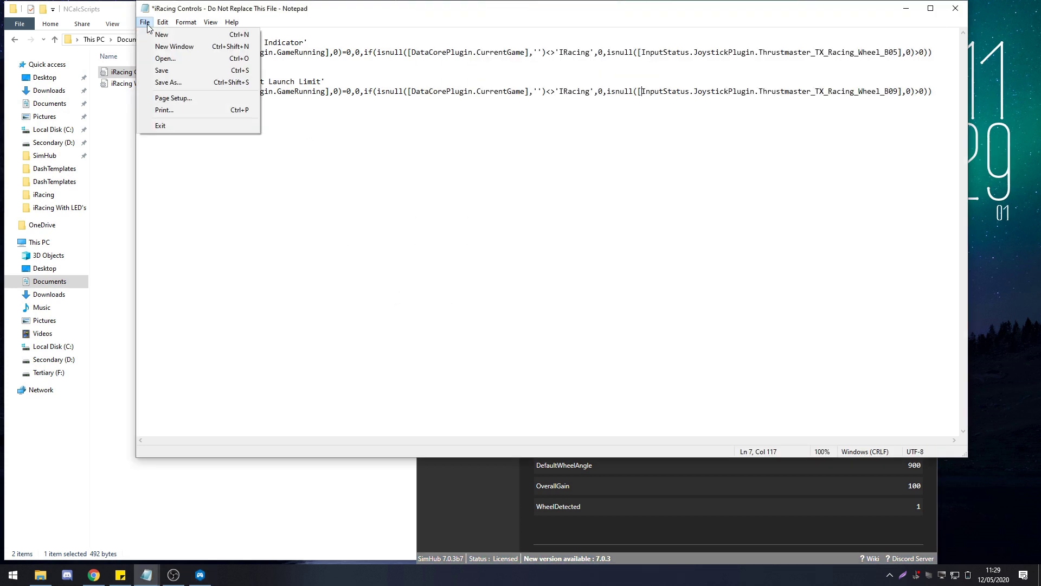
{"action": "left_click", "coordinate": [162, 70]}
{"action": "left_click", "coordinate": [472, 505]}
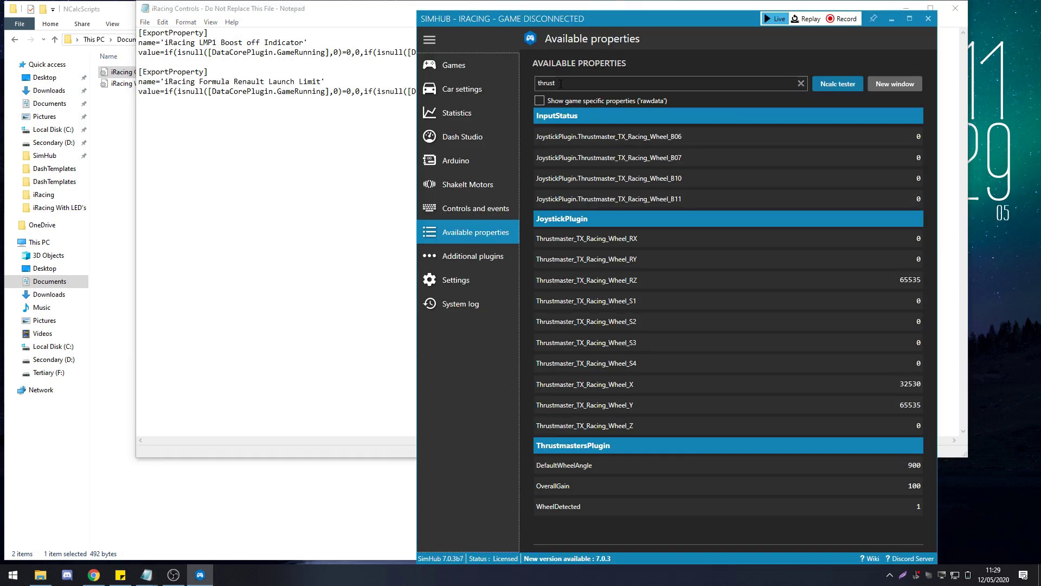
Go back from NCalcScripts and open the SimHub folder under Program Files (x86).
{"action": "left_click", "coordinate": [115, 202]}
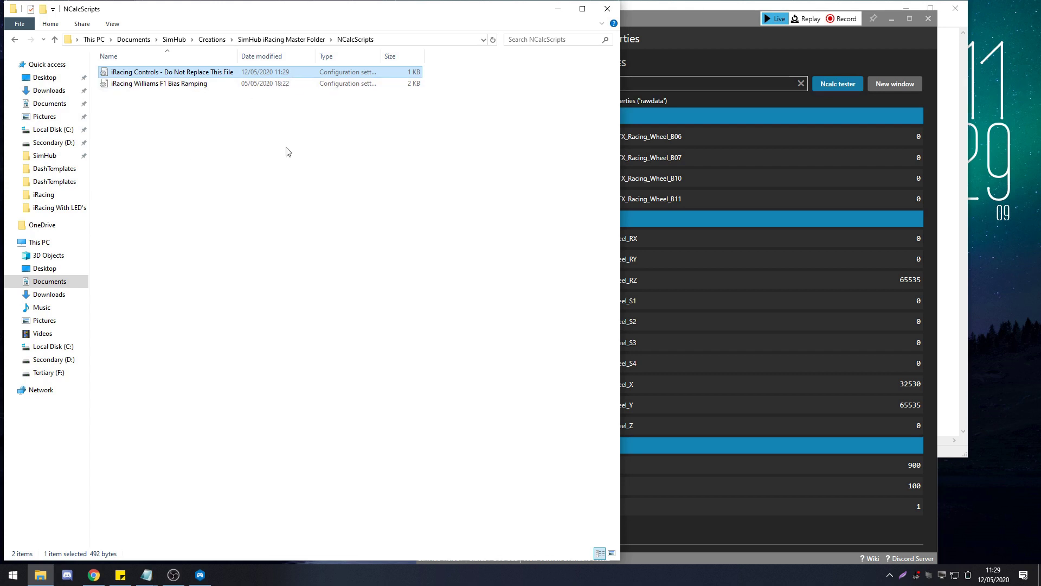
{"action": "key", "text": "alt+Left"}
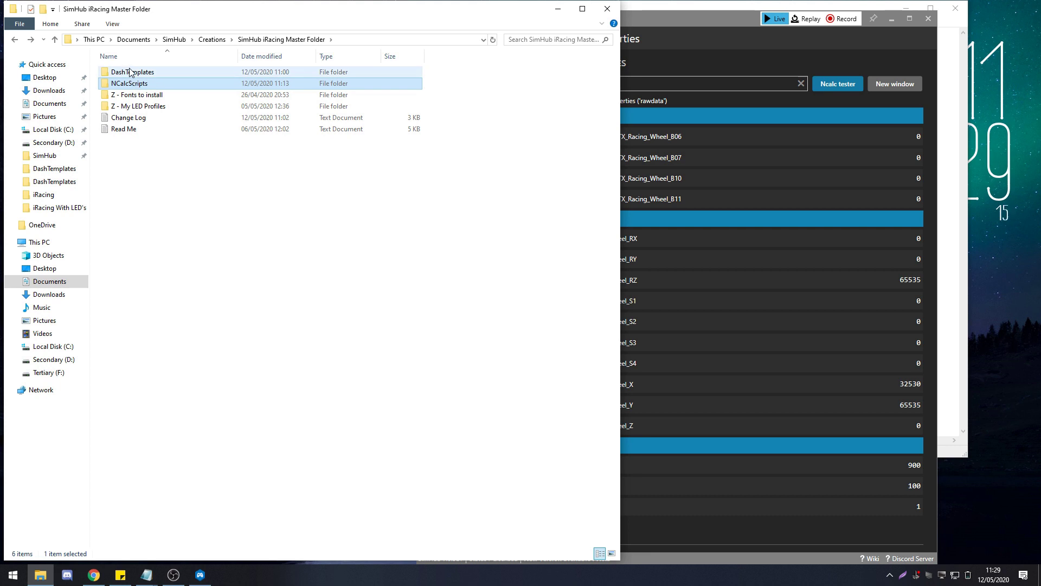
{"action": "left_click", "coordinate": [45, 158]}
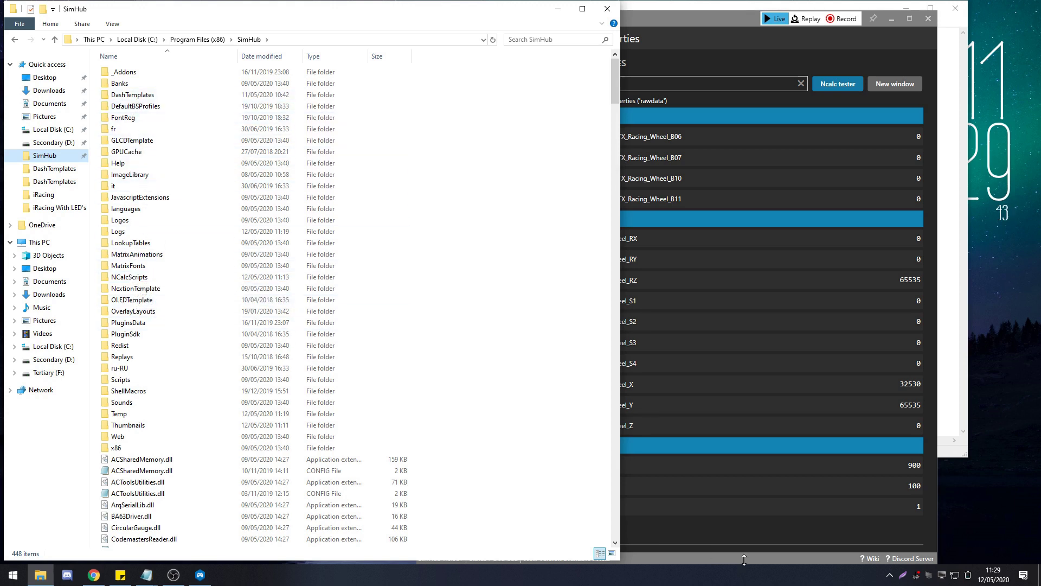
Search properties for 'launch', then 'lmp1', revealing the LMP1 Boost off Indicator at 0.
{"action": "left_click", "coordinate": [697, 532]}
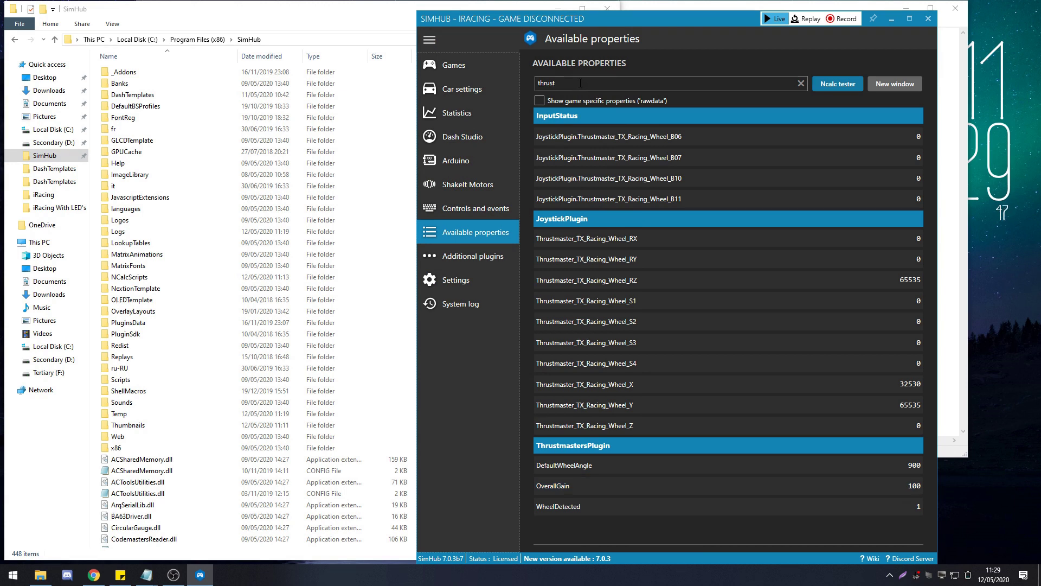
{"action": "double_click", "coordinate": [541, 81]}
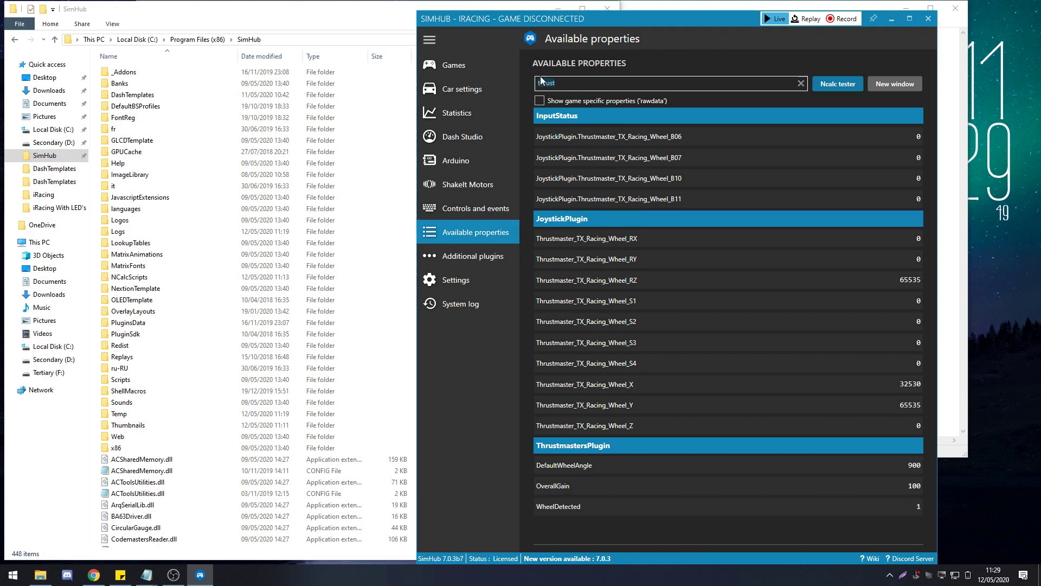
{"action": "type", "text": "launch"}
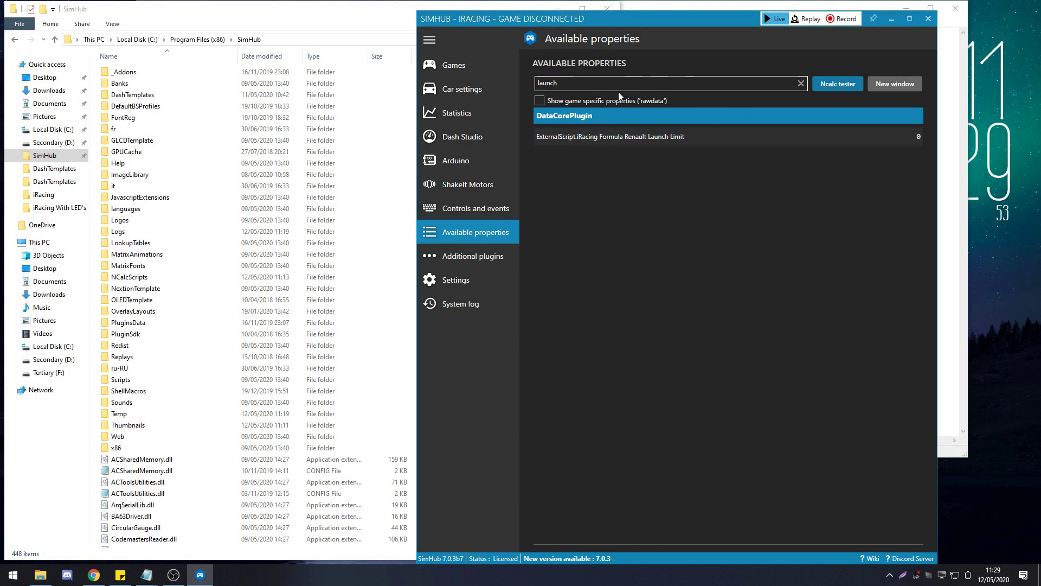
{"action": "key", "text": "BackSpace"}
{"action": "key", "text": "BackSpace"}
{"action": "key", "text": "BackSpace"}
{"action": "key", "text": "BackSpace"}
{"action": "key", "text": "BackSpace"}
{"action": "key", "text": "BackSpace"}
{"action": "type", "text": "lmp1"}
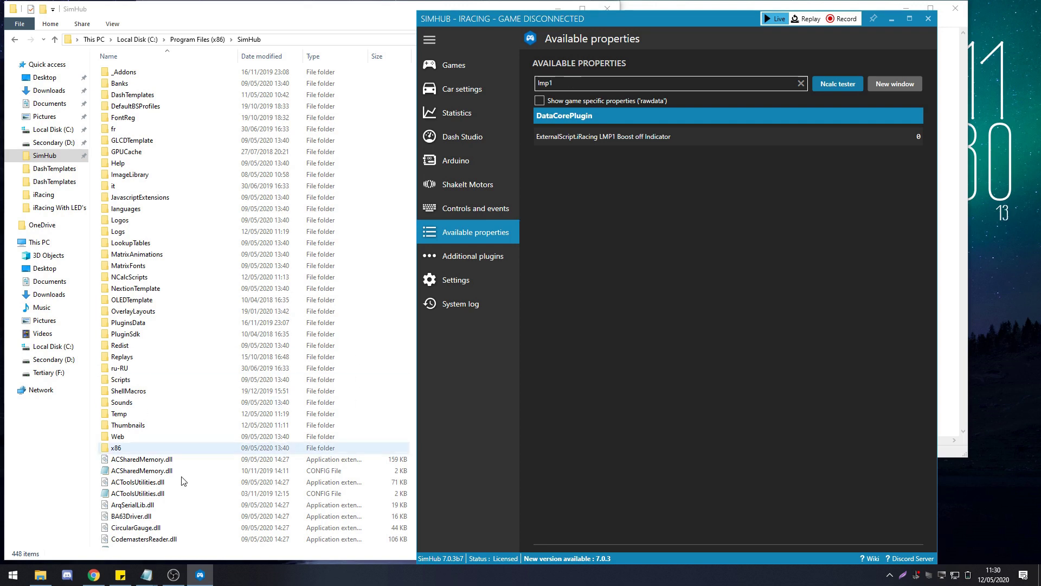
{"action": "mouse_move", "coordinate": [172, 577]}
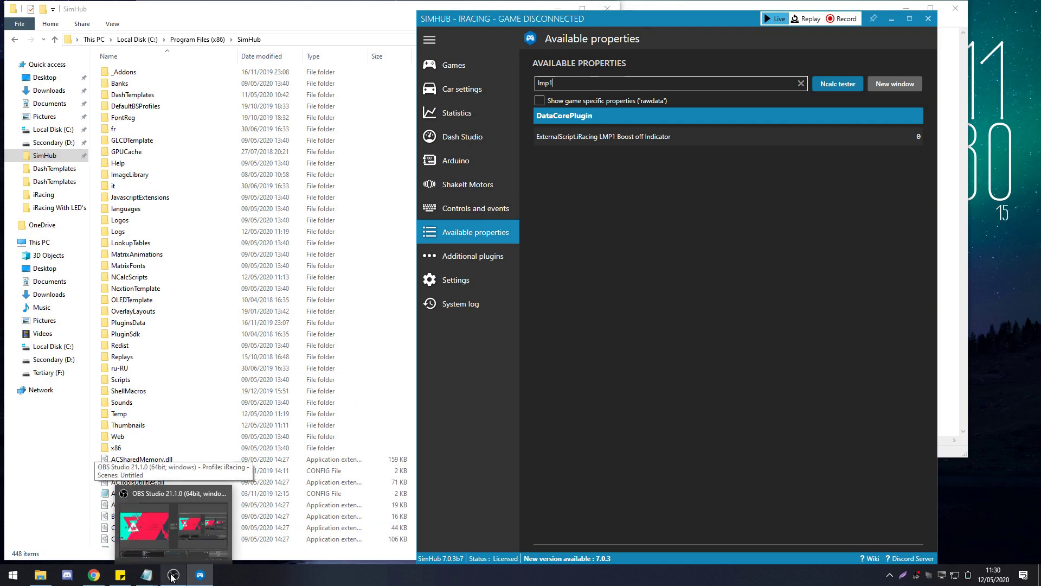